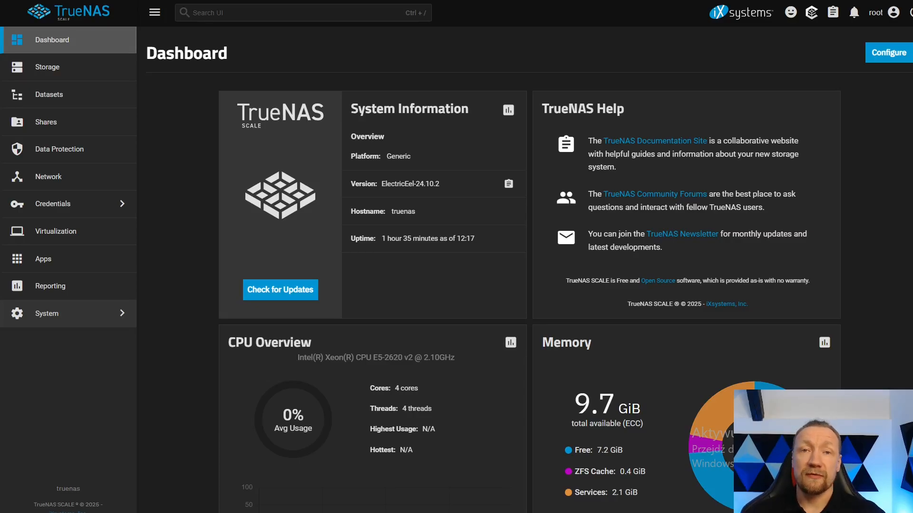
# Step: Show the details of the dropbox dataset inside cloud-sync on test-pool
pyautogui.click(56, 108)
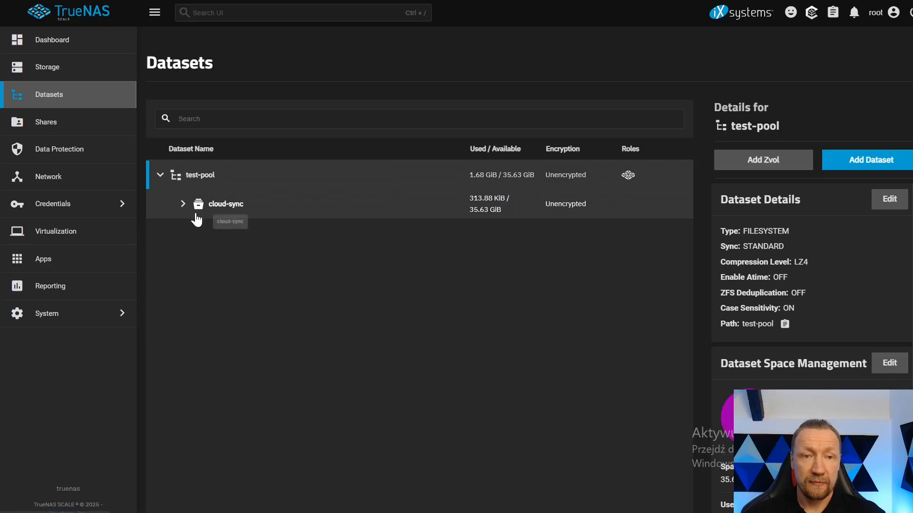
pyautogui.click(183, 206)
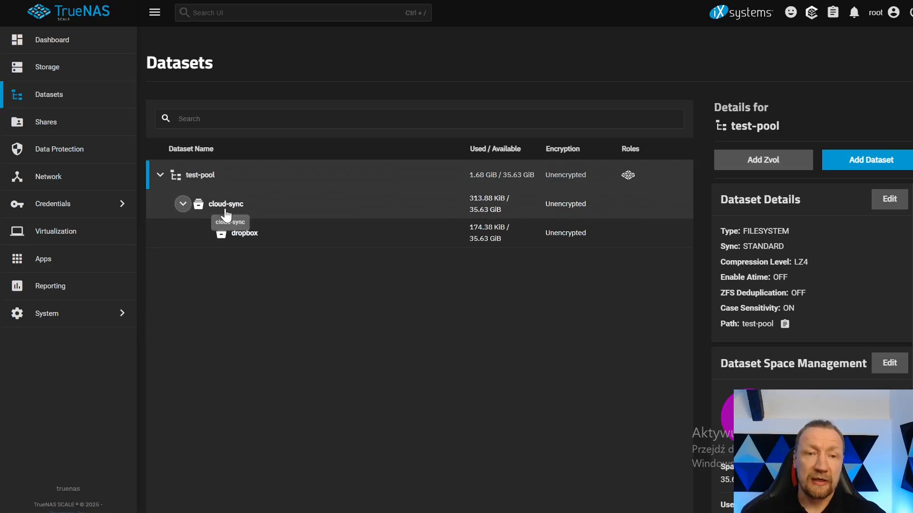
pyautogui.click(251, 241)
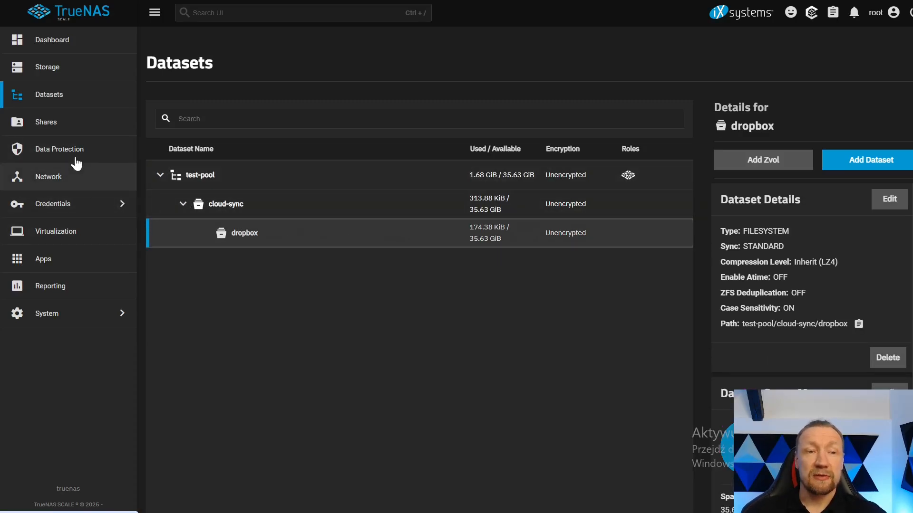
# Step: Start a new cloud credential under the backup credentials and choose Dropbox as its provider
pyautogui.click(85, 214)
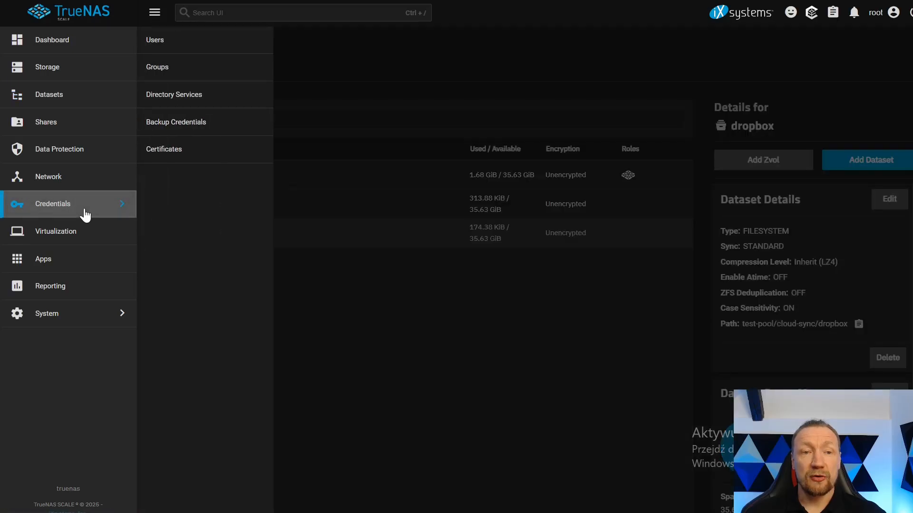
pyautogui.click(187, 123)
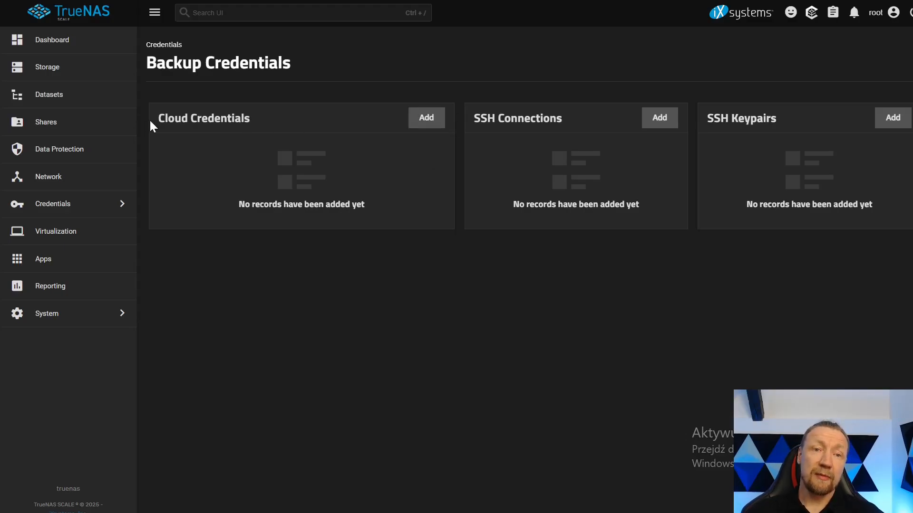
pyautogui.click(426, 118)
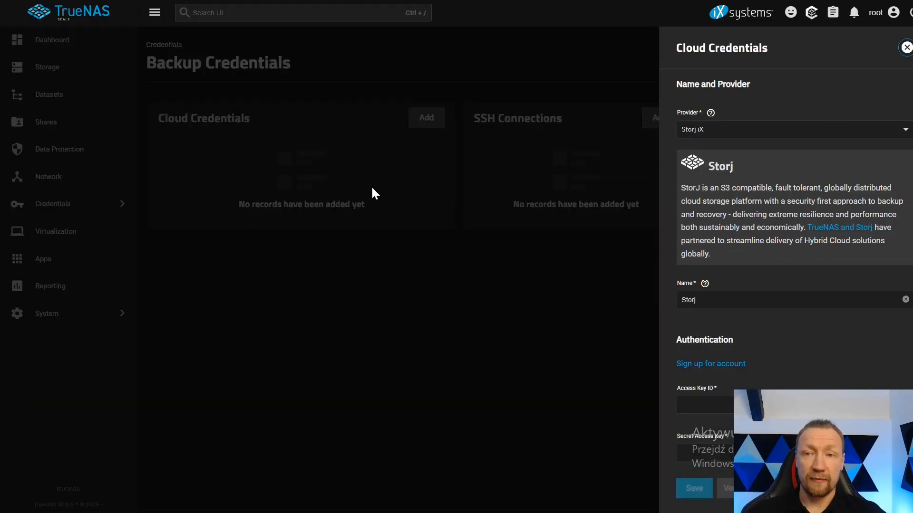
pyautogui.click(714, 131)
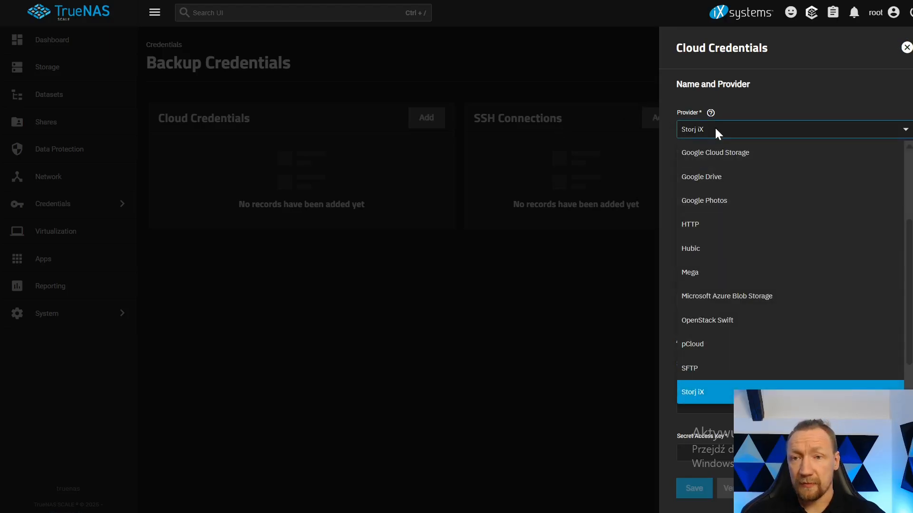
pyautogui.scroll(3, 718, 295)
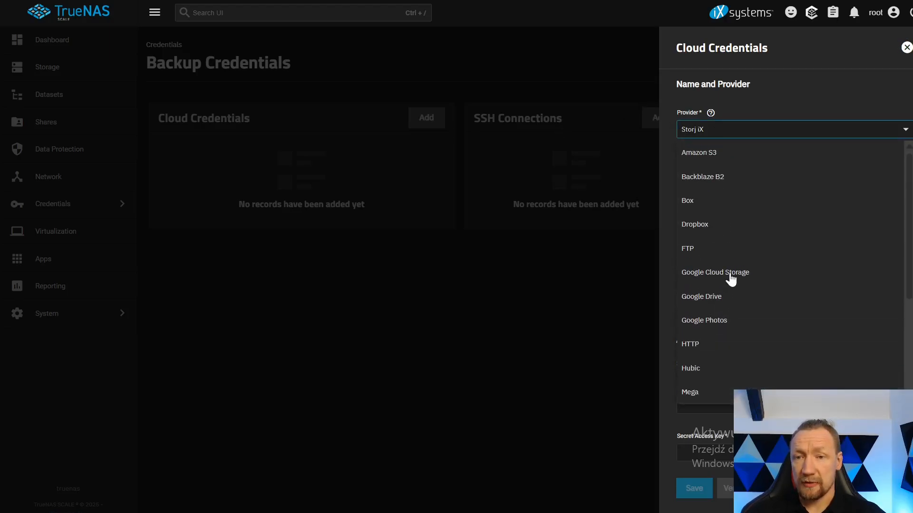
pyautogui.click(711, 232)
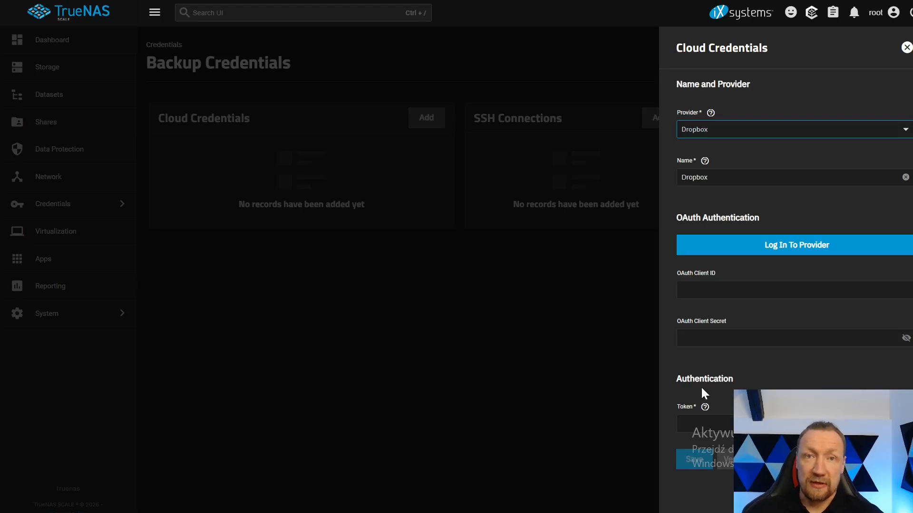
# Step: Authorize the Dropbox credential by logging in to the provider, then verify and save it
pyautogui.click(722, 245)
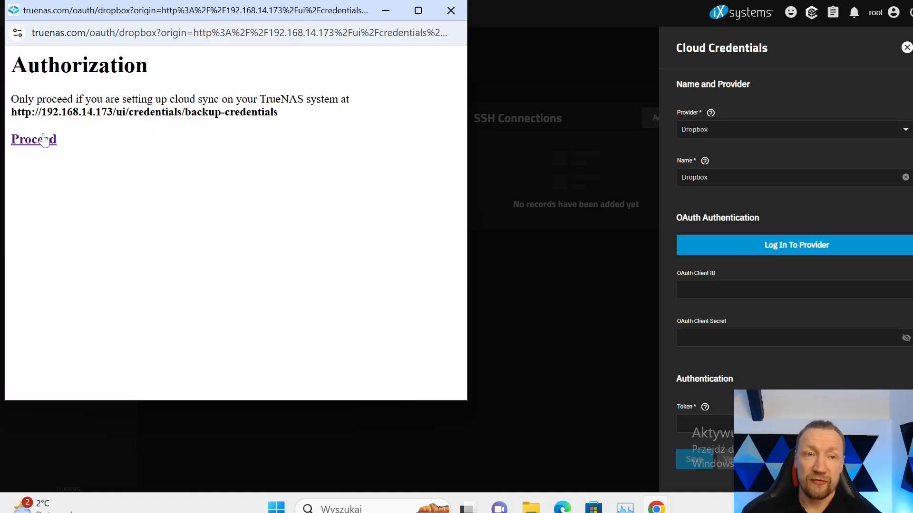
pyautogui.click(60, 142)
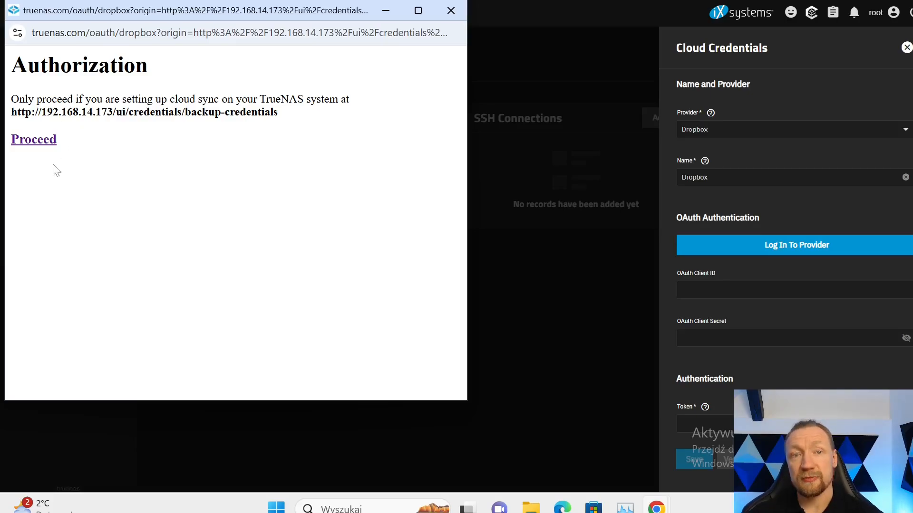
pyautogui.click(29, 139)
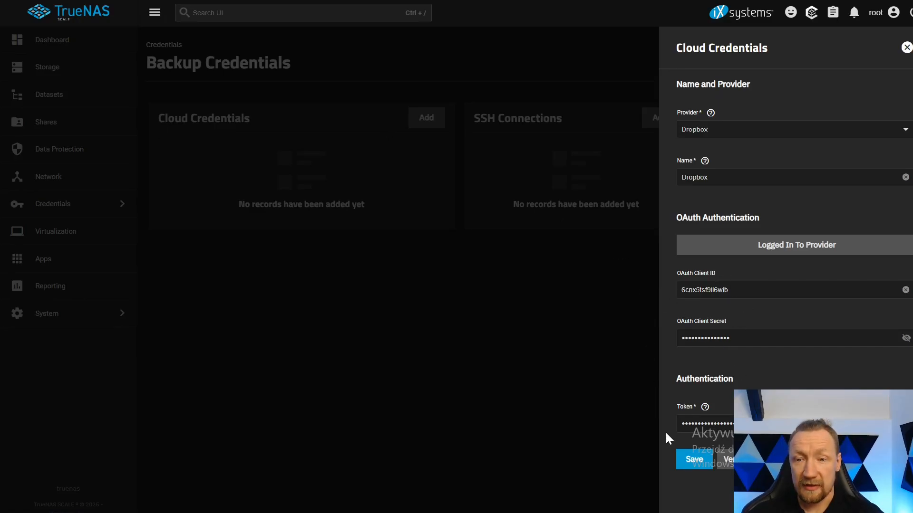
pyautogui.click(726, 460)
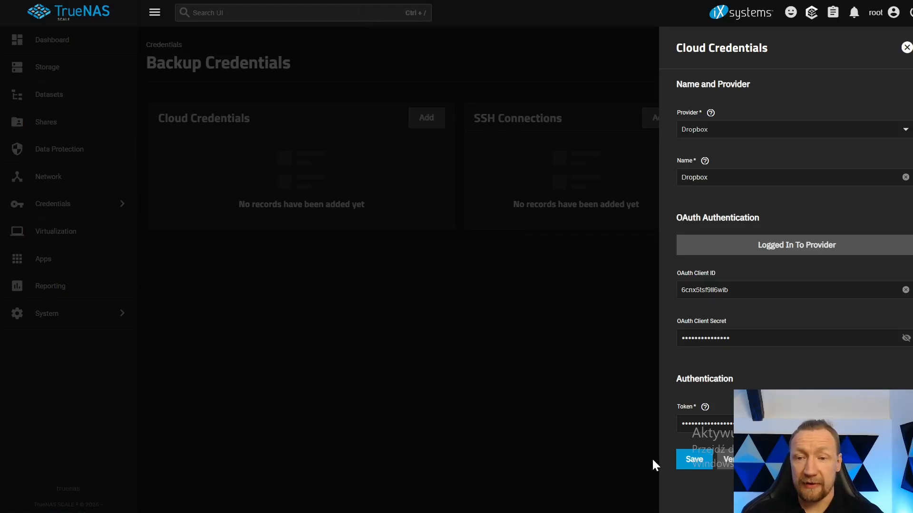
pyautogui.click(693, 460)
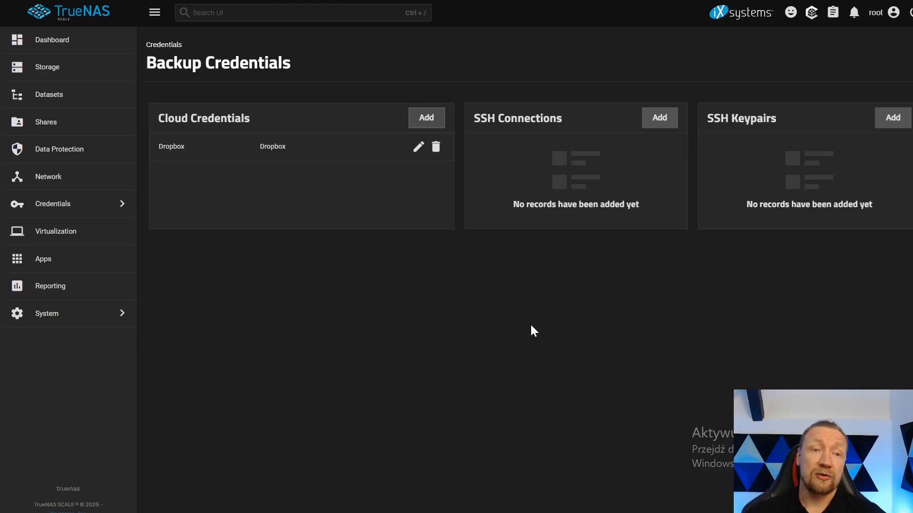
# Step: Start a new cloud sync task in data protection using the Dropbox credential and continue to its What and When settings
pyautogui.click(86, 155)
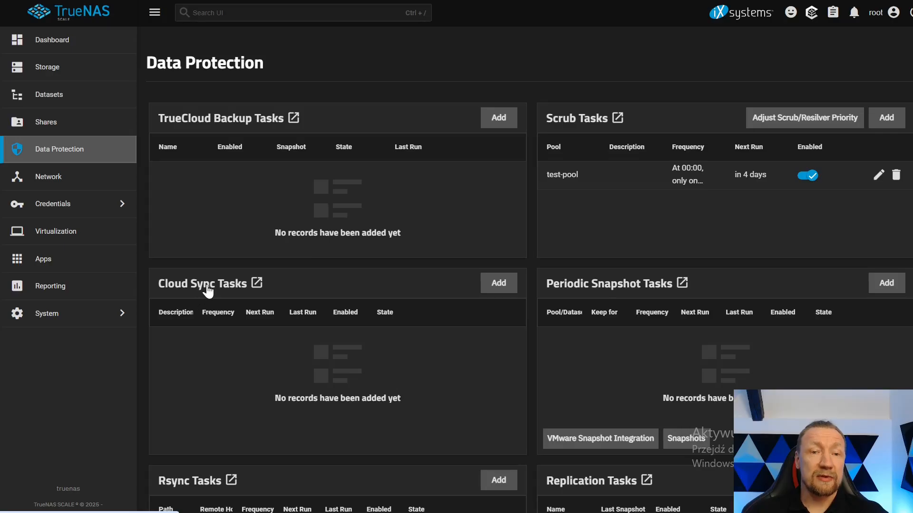
pyautogui.click(497, 284)
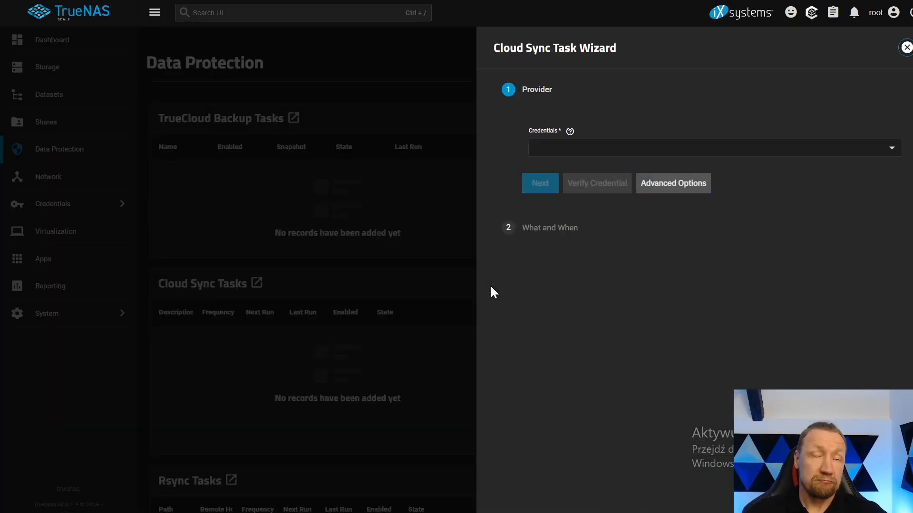
pyautogui.click(567, 152)
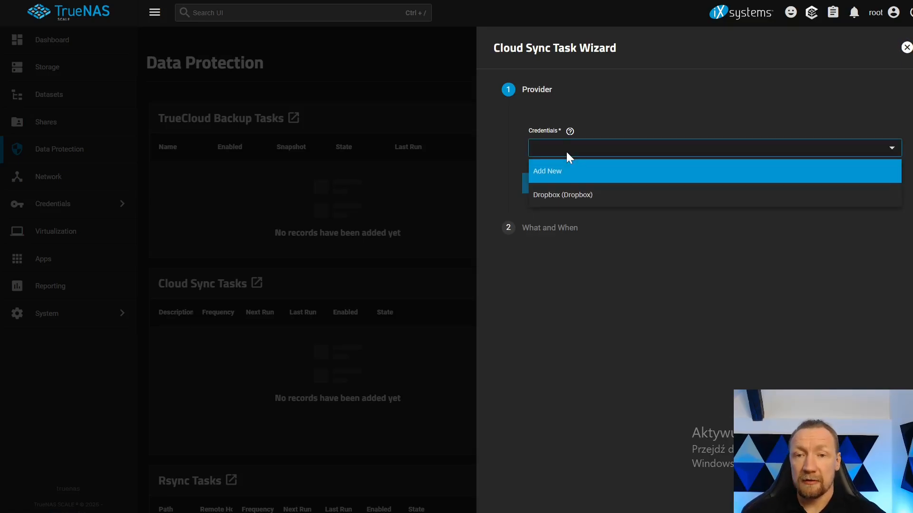
pyautogui.click(593, 200)
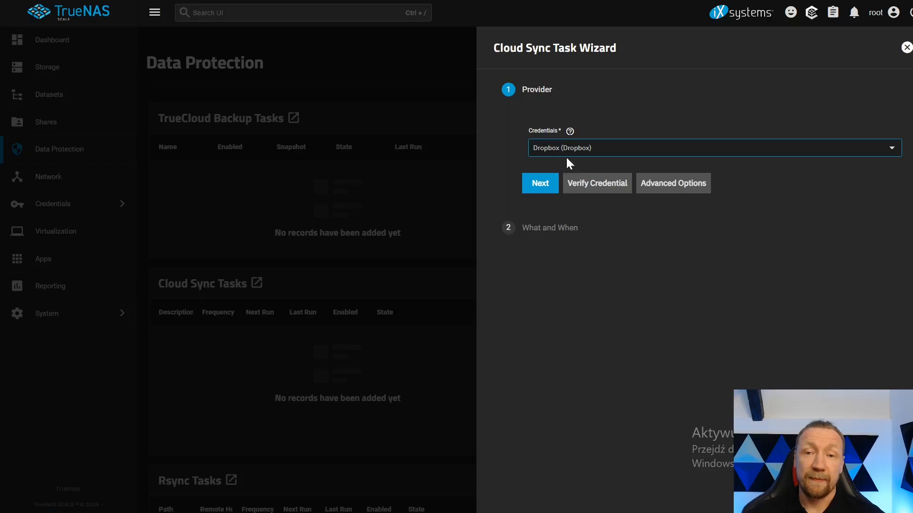
pyautogui.click(542, 185)
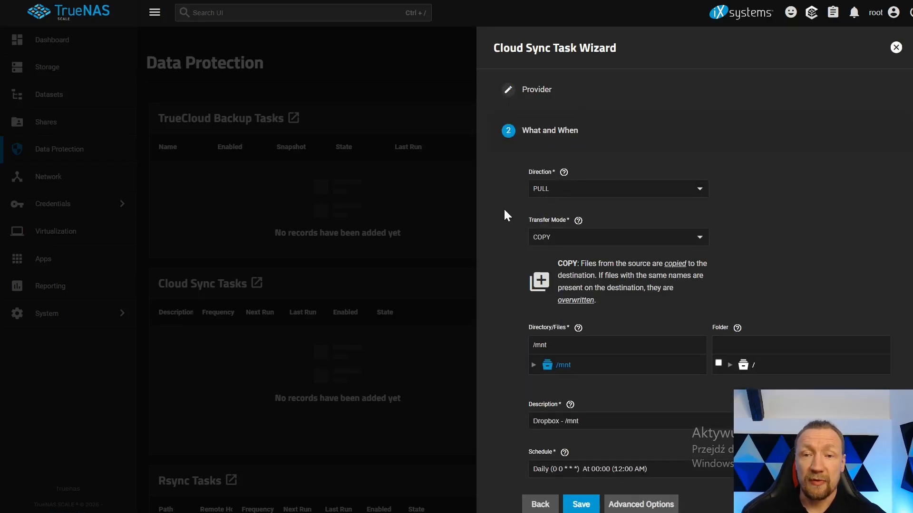
# Step: Set the cloud sync task's transfer mode to SYNC
pyautogui.scroll(-1, 577, 266)
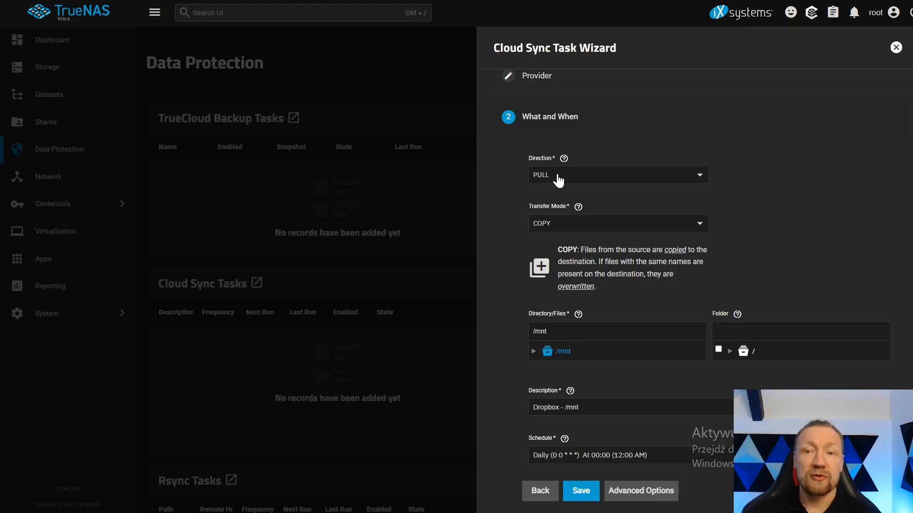
pyautogui.click(601, 229)
pyautogui.click(601, 230)
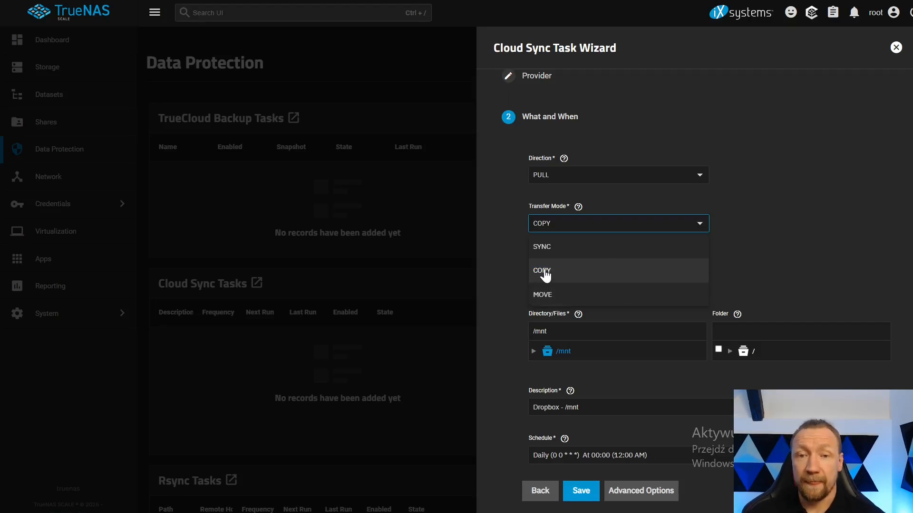
pyautogui.click(540, 248)
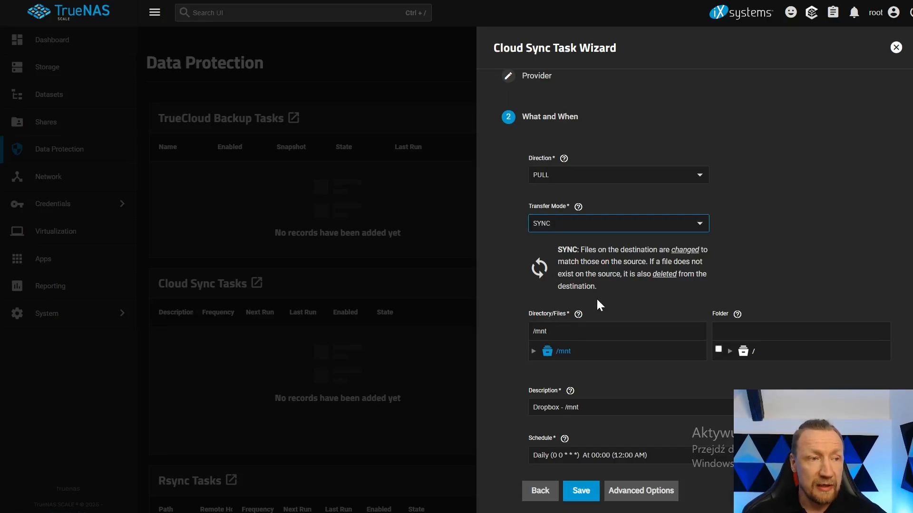
# Step: Set the task's local directory to /mnt/test-pool/cloud-sync/dropbox
pyautogui.hotkey('ctrl', '+')
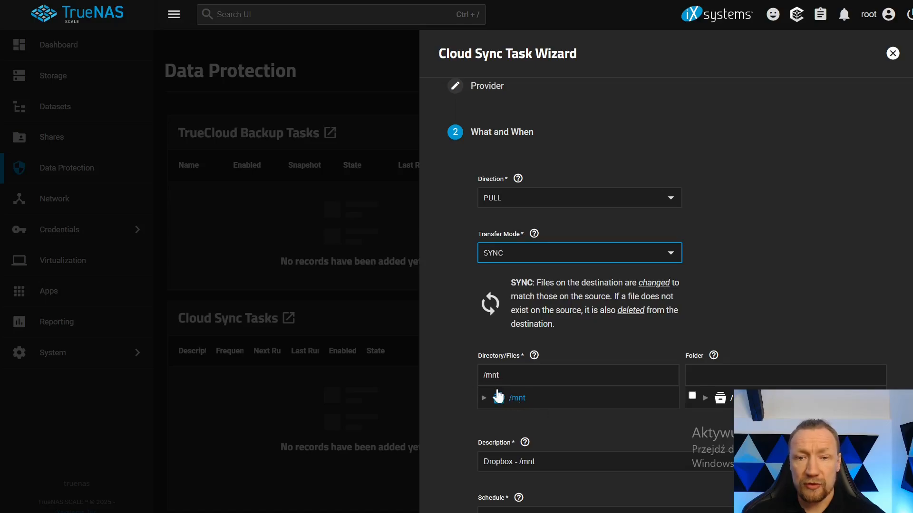
pyautogui.scroll(-1, 500, 377)
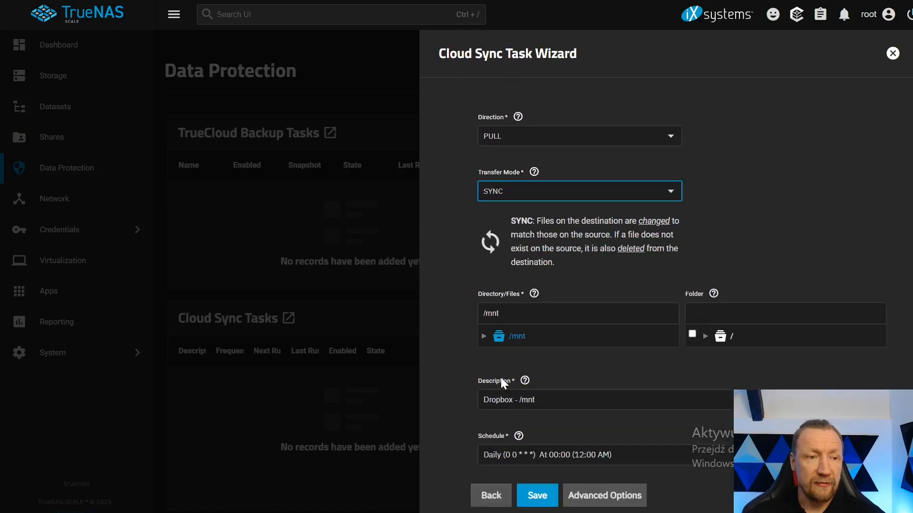
pyautogui.click(483, 328)
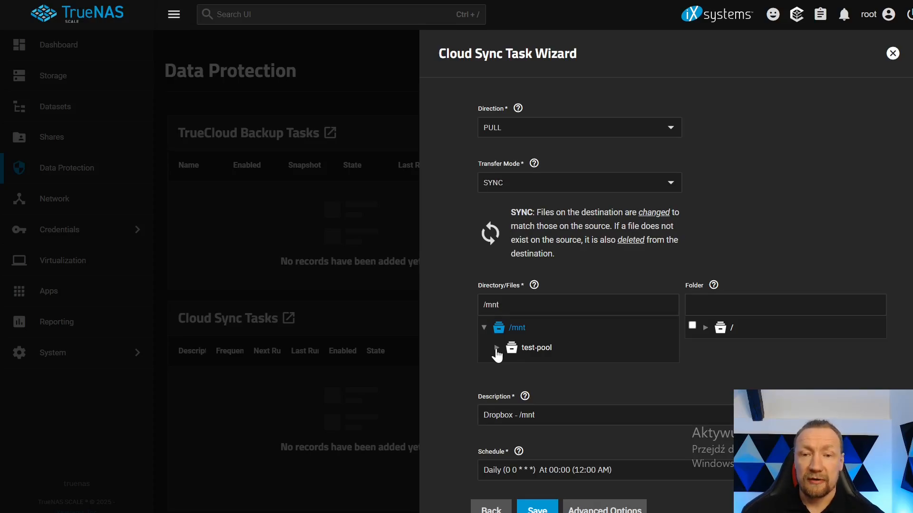
pyautogui.click(497, 349)
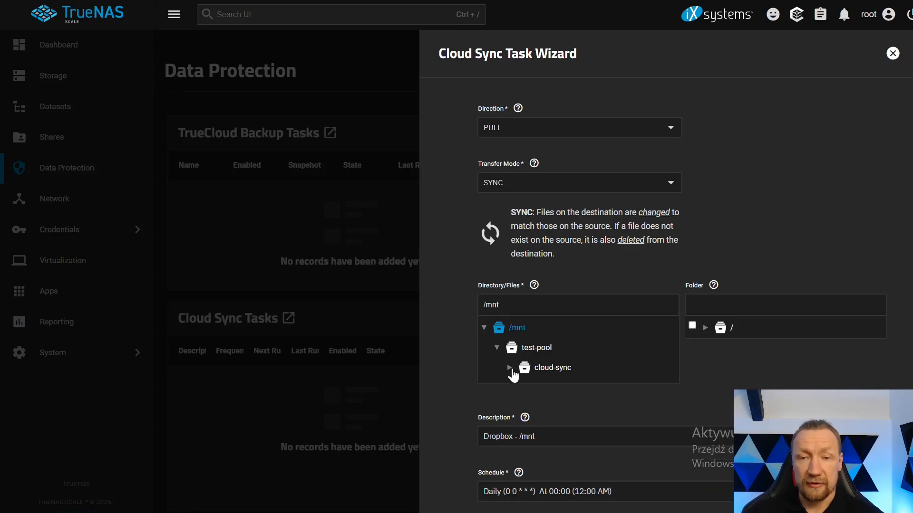
pyautogui.click(510, 370)
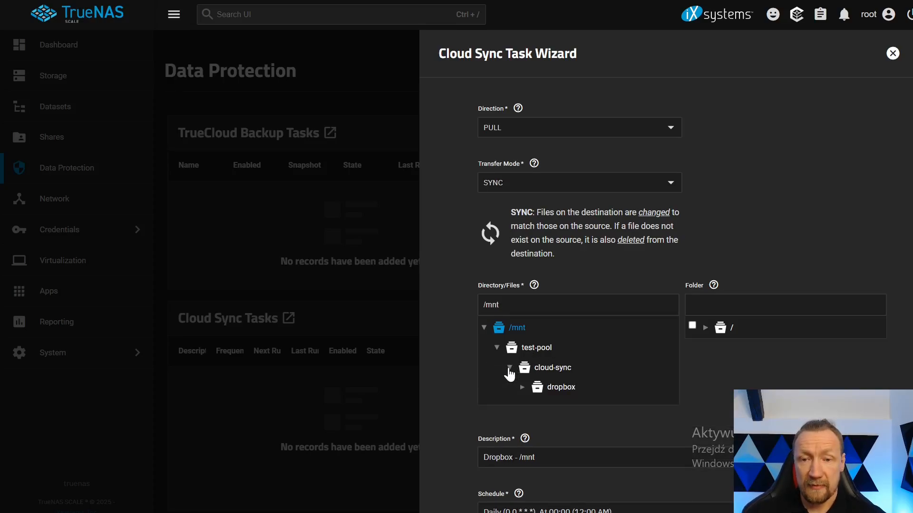
pyautogui.click(561, 389)
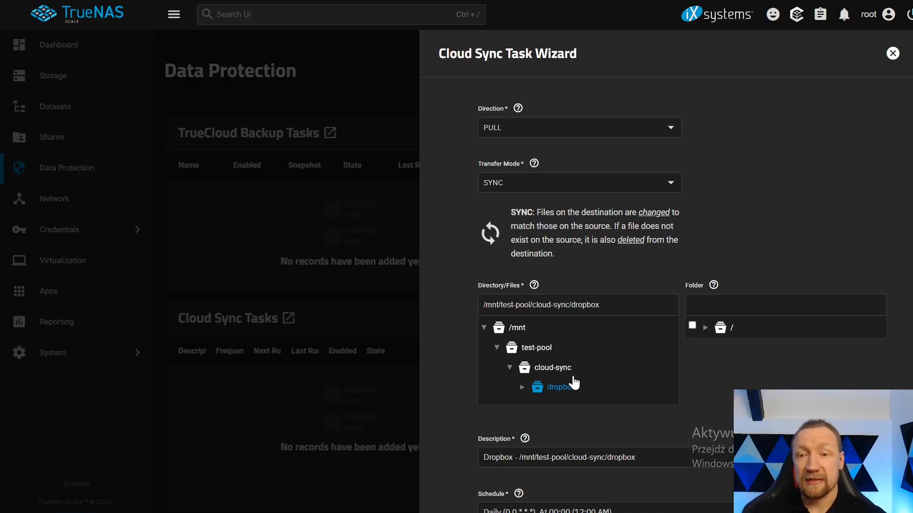
# Step: Select the root folder / as the Dropbox folder of the sync task
pyautogui.click(705, 328)
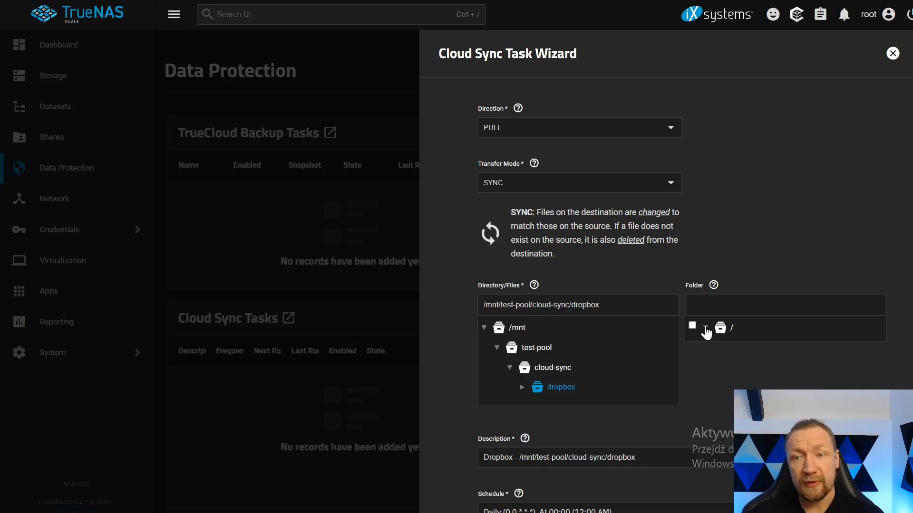
pyautogui.click(706, 331)
pyautogui.click(706, 330)
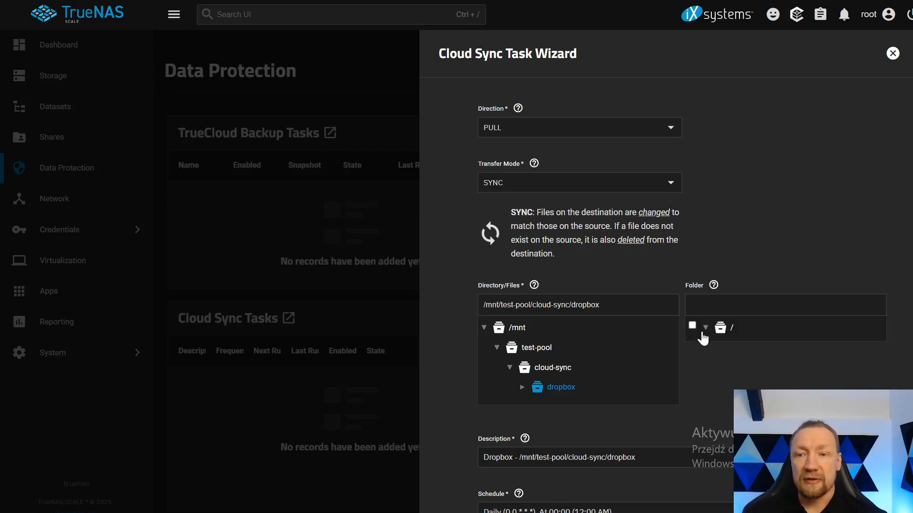
pyautogui.click(692, 326)
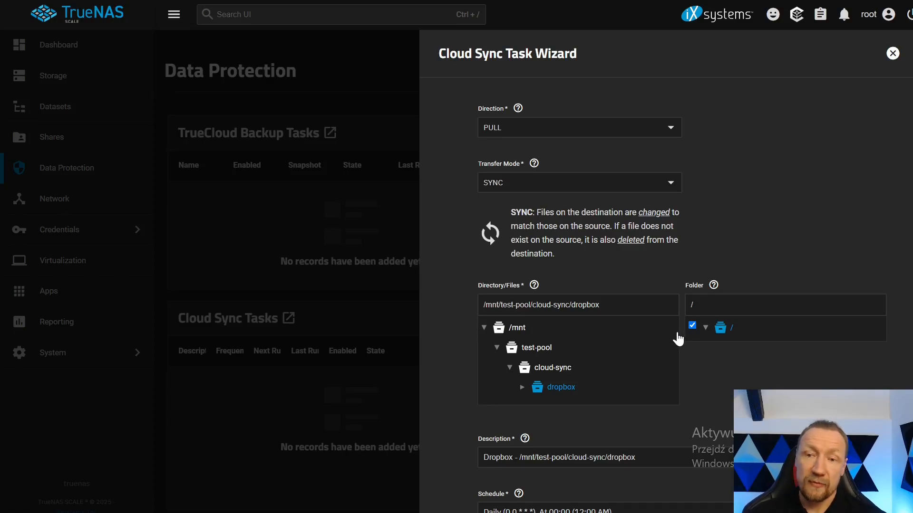
pyautogui.scroll(-2, 676, 337)
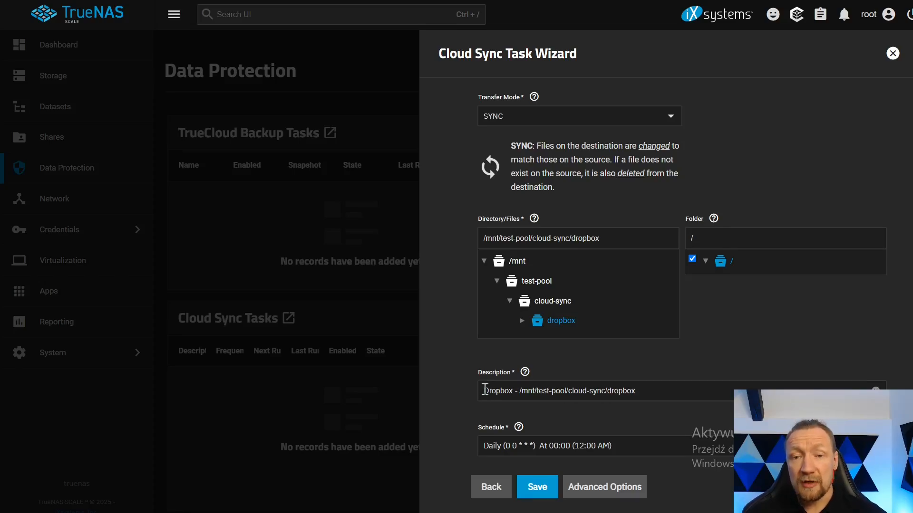
pyautogui.moveTo(485, 390); pyautogui.dragTo(635, 390)
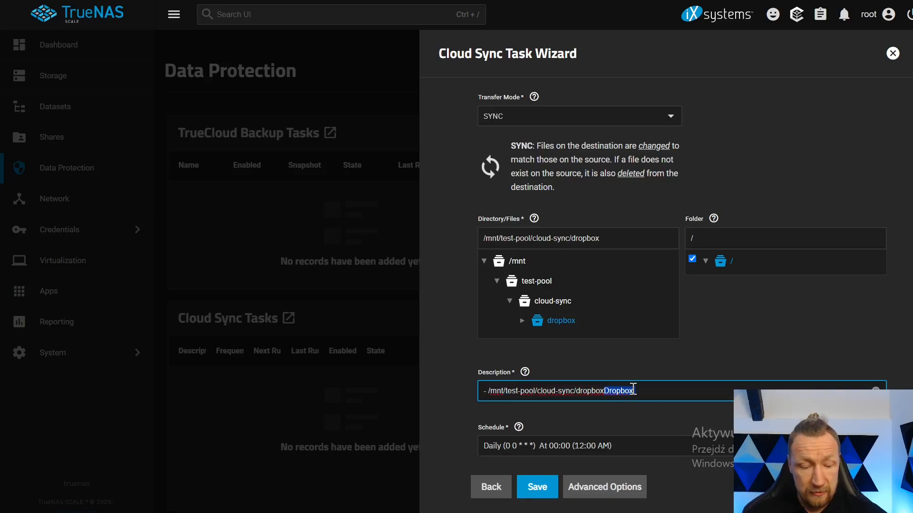
pyautogui.hotkey('ctrl', 'z')
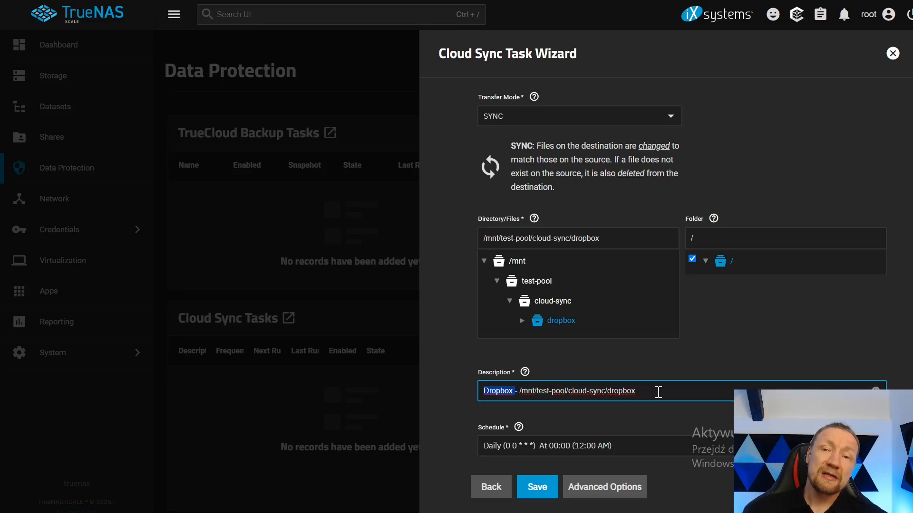
# Step: Examine the custom schedule options for the sync task and close them without applying a custom schedule
pyautogui.click(605, 448)
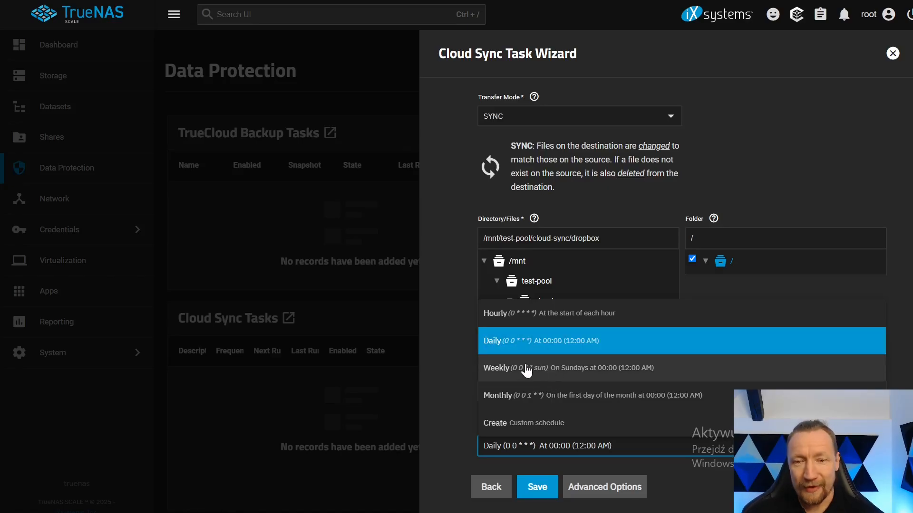
pyautogui.click(519, 423)
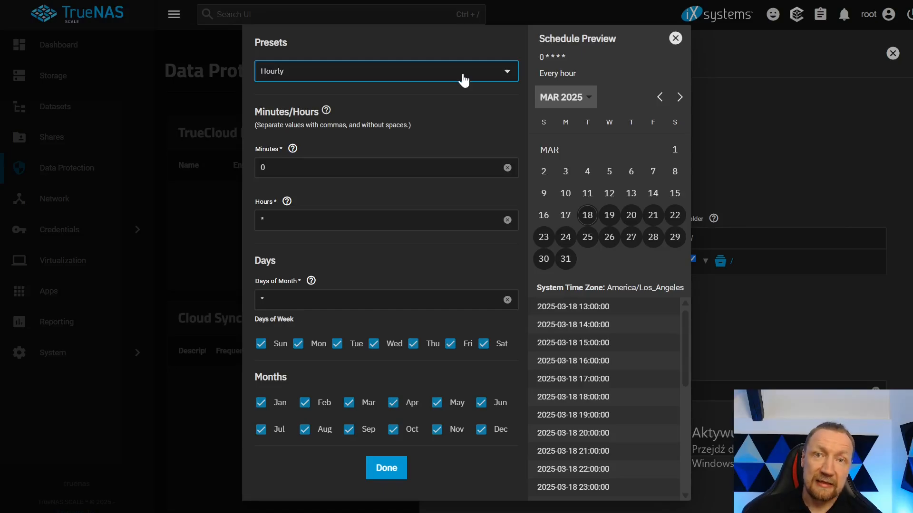
pyautogui.click(675, 38)
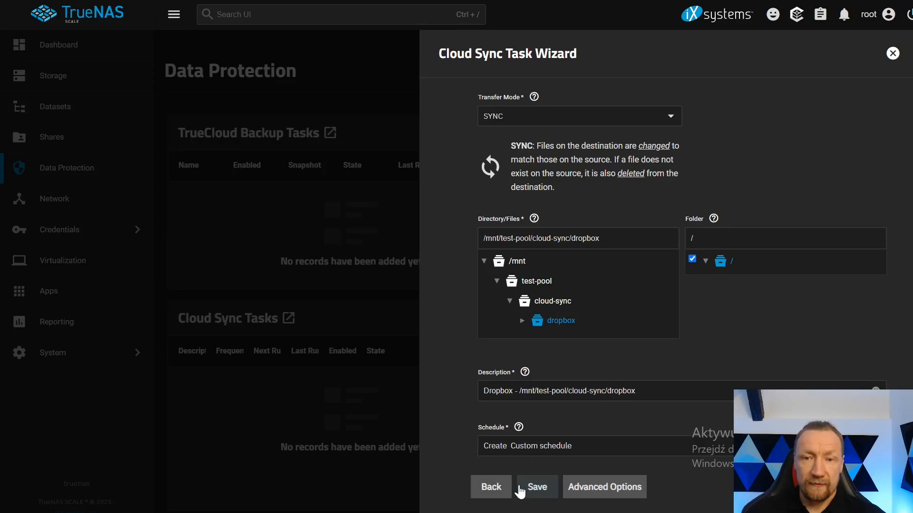
# Step: Save the Dropbox cloud sync task and expand its details in the full Cloud Sync Tasks list
pyautogui.click(537, 490)
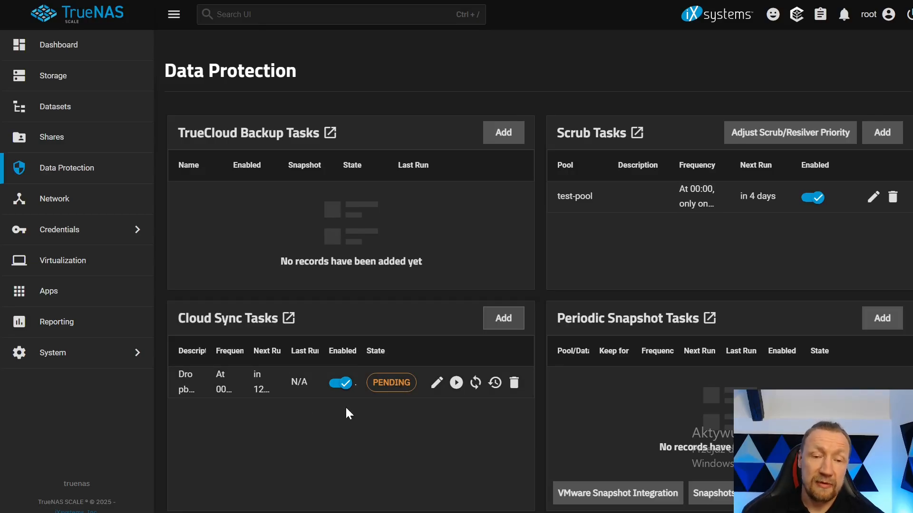
pyautogui.click(249, 319)
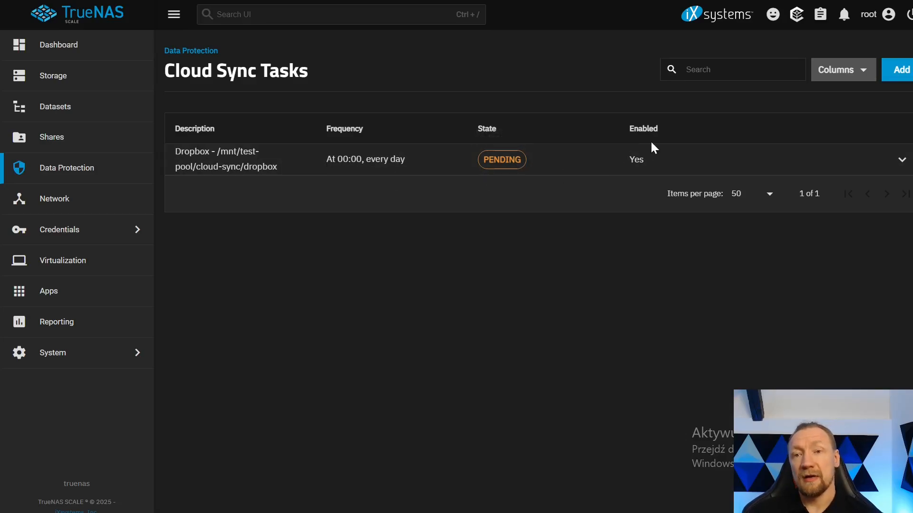
pyautogui.click(900, 160)
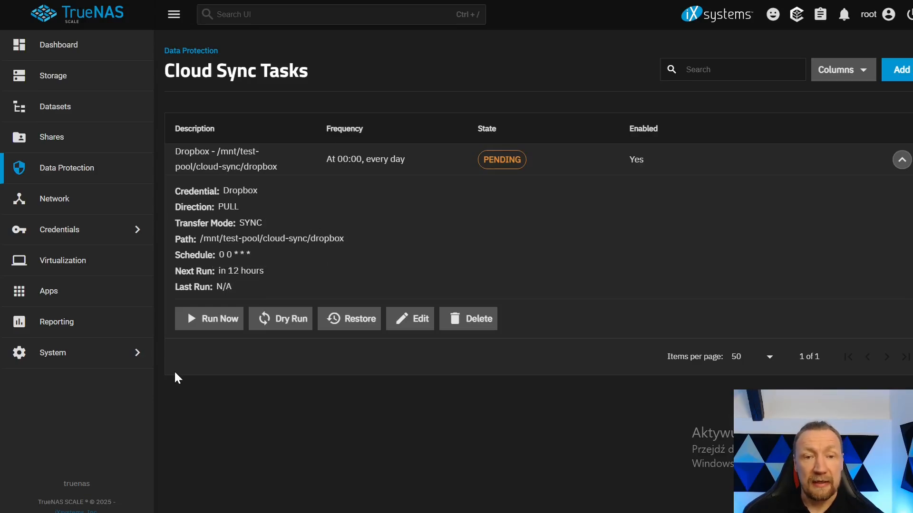
# Step: Run the Dropbox cloud sync task immediately and check the running jobs
pyautogui.click(219, 319)
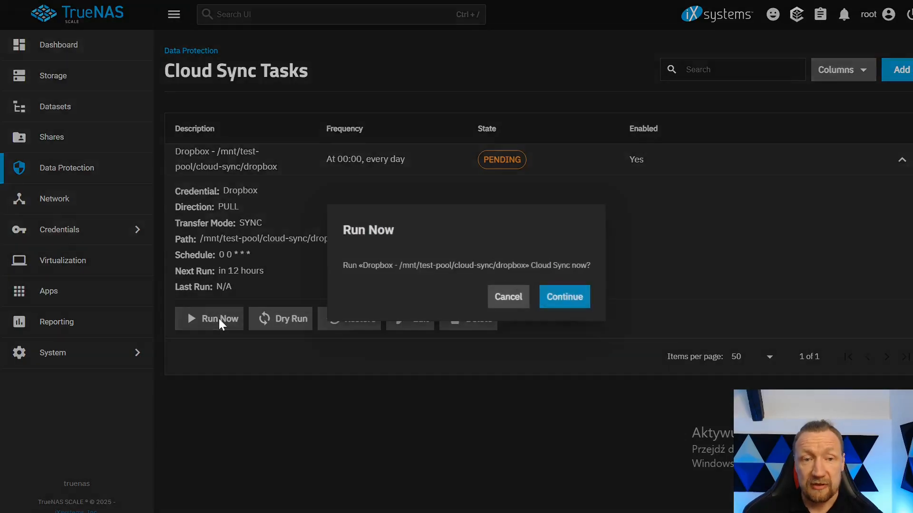
pyautogui.click(548, 303)
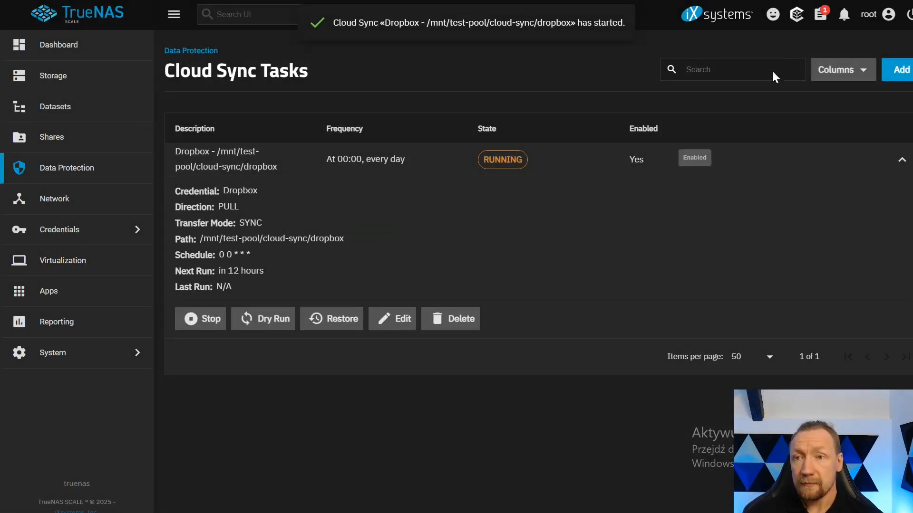
pyautogui.click(822, 15)
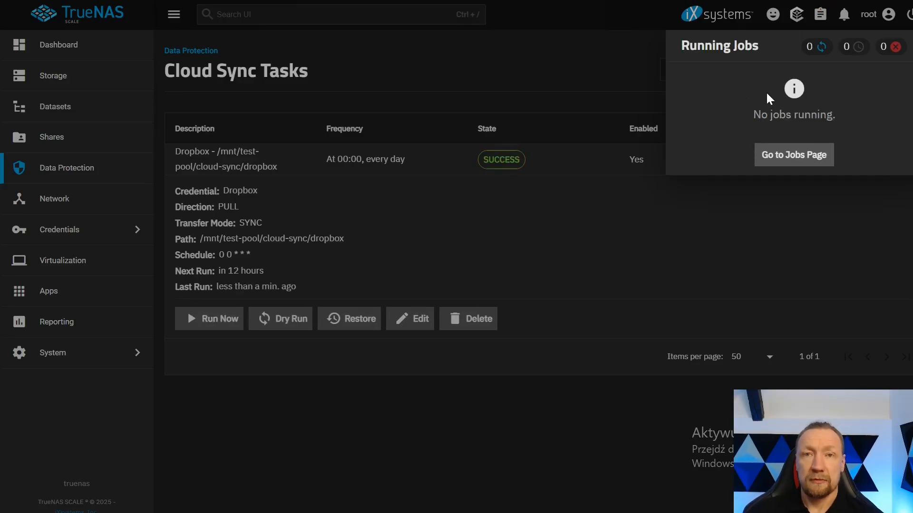
pyautogui.click(577, 62)
# Step: Examine the restore settings of the Dropbox cloud sync task and close them without restoring
pyautogui.click(352, 323)
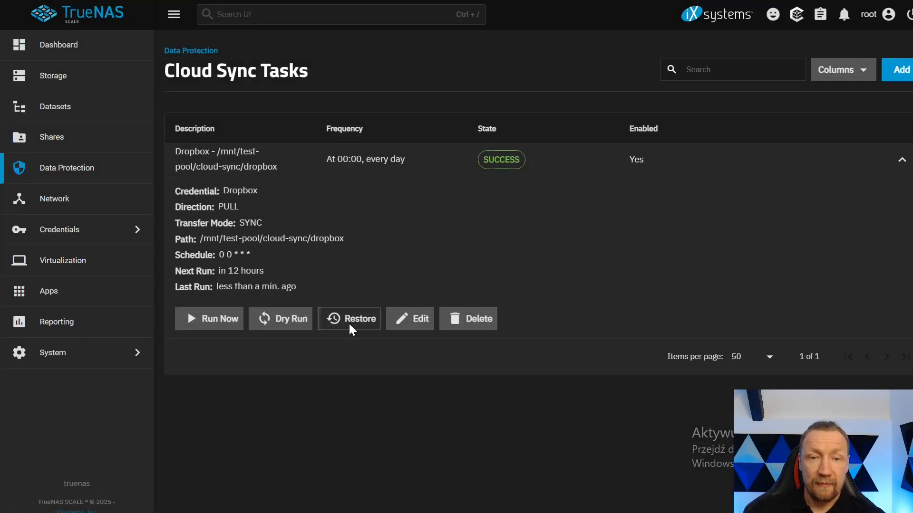
pyautogui.press('Tab')
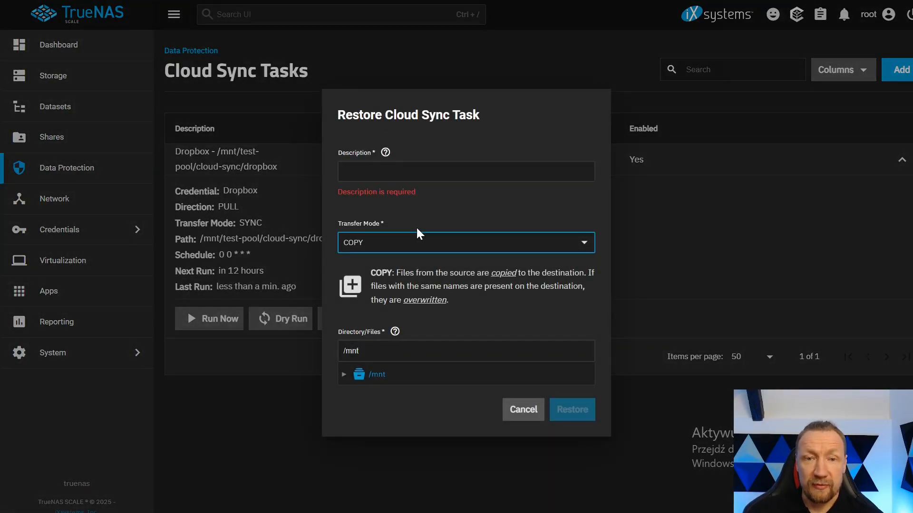
pyautogui.click(403, 169)
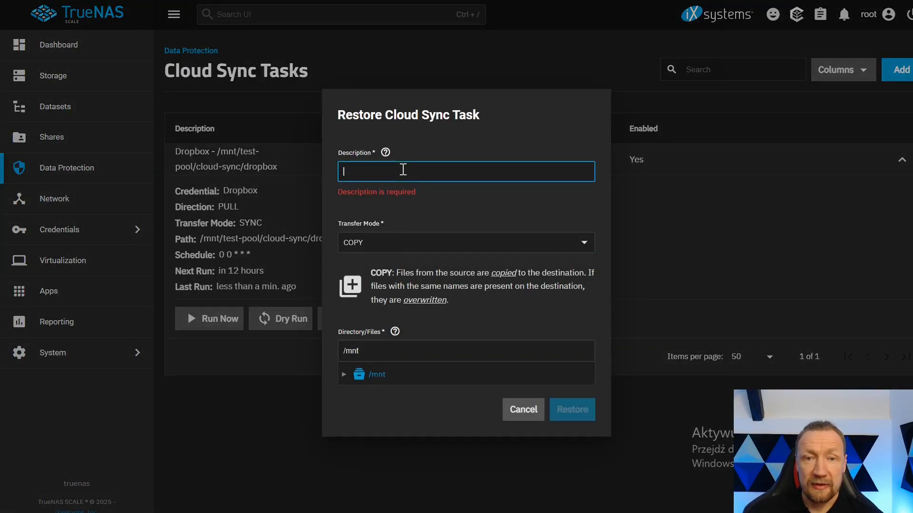
pyautogui.click(292, 118)
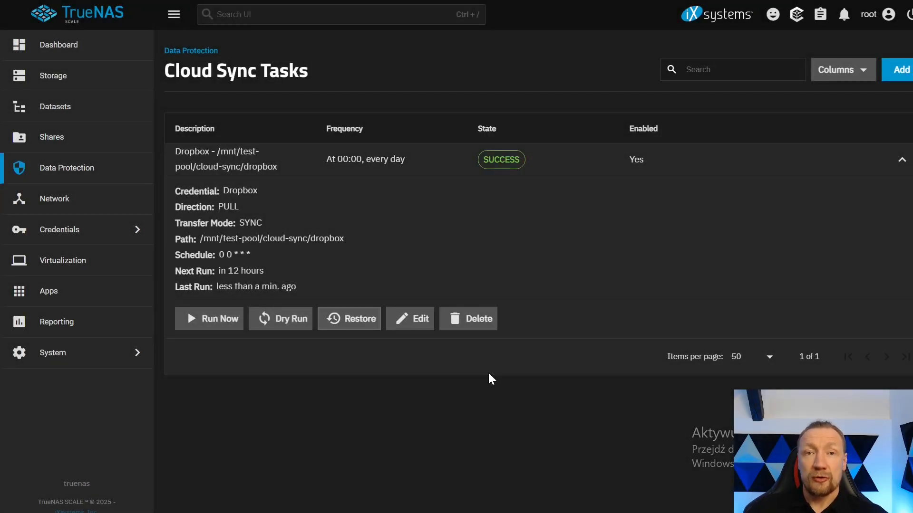